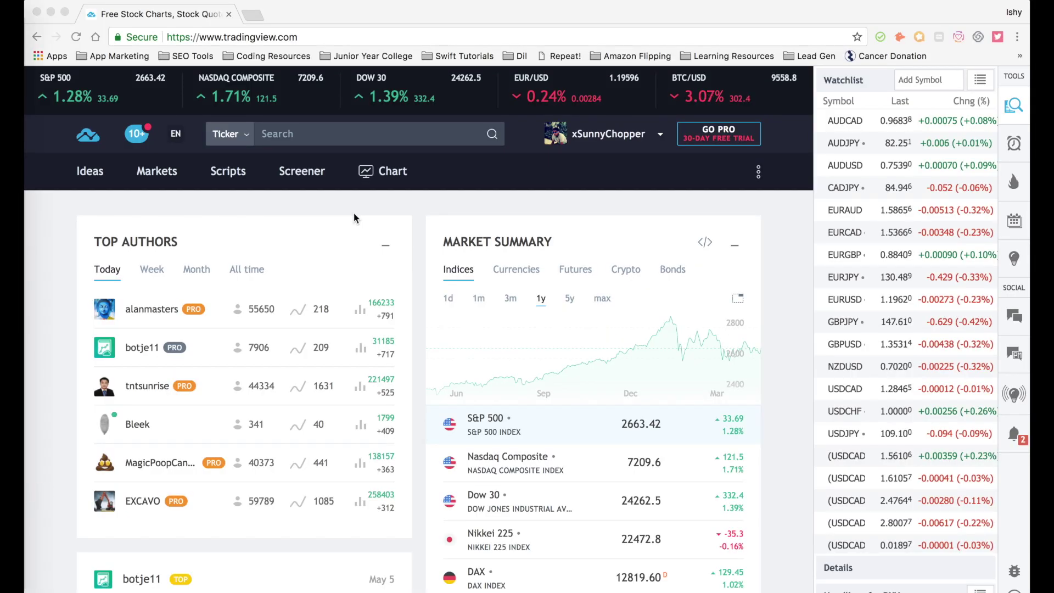
Step: Load oanda.com in a new browser tab
drag(224, 41, 295, 41)
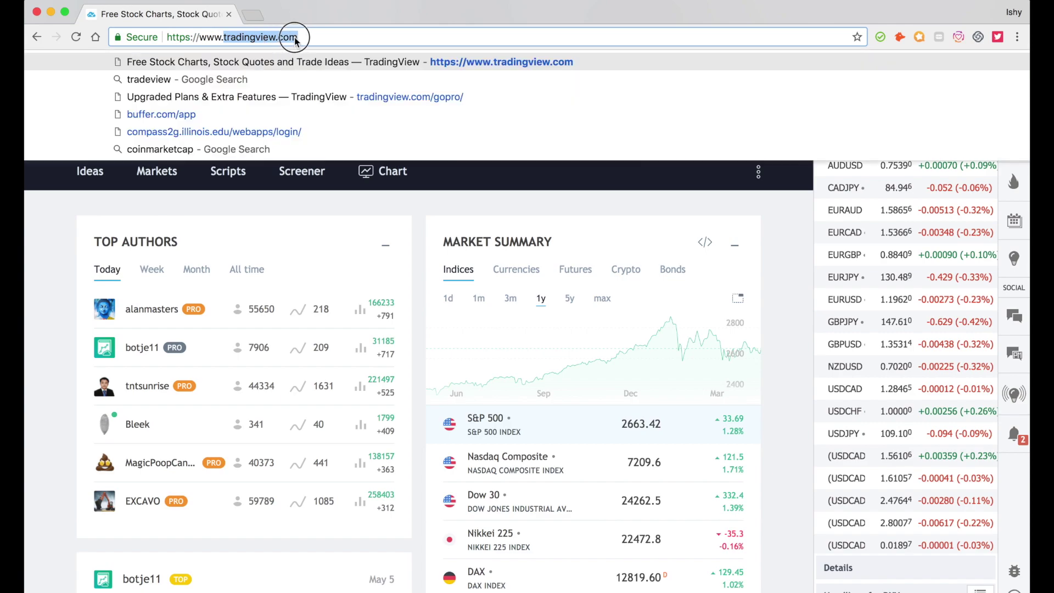
click(66, 234)
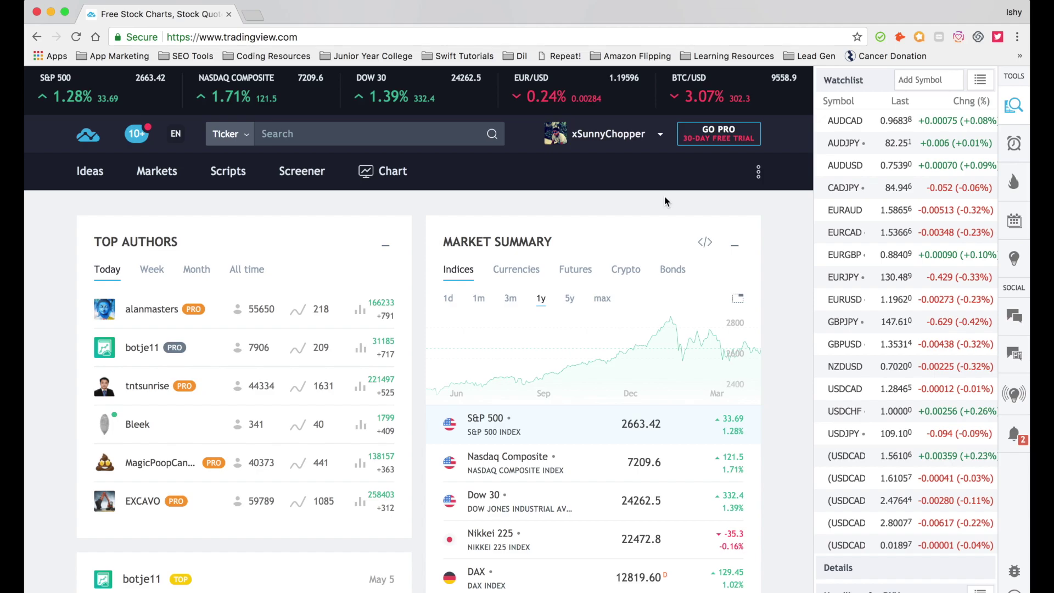
key(super+t)
text(oanda)
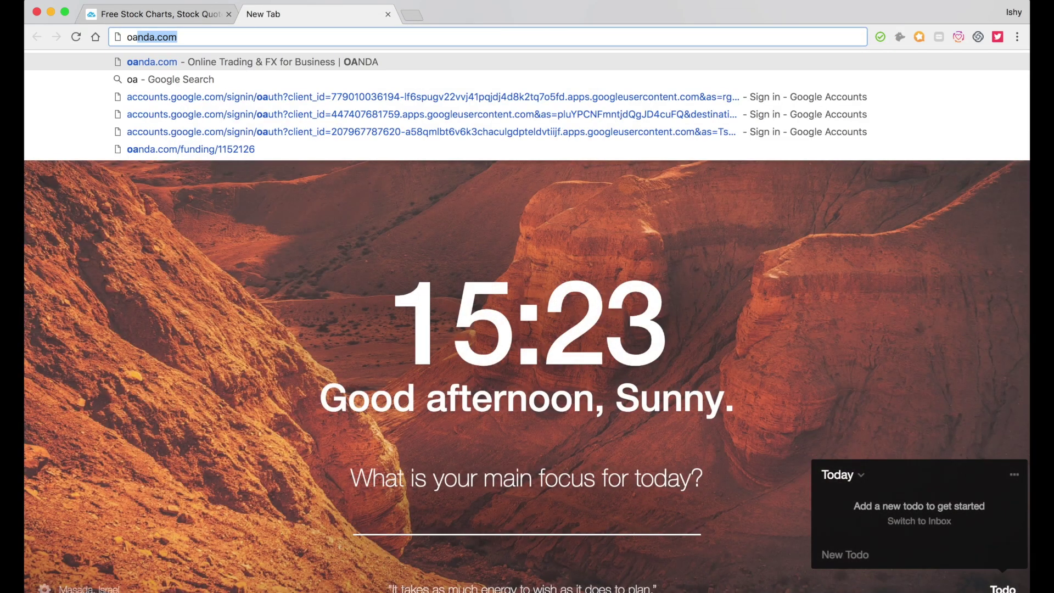
text(.com)
key(Return)
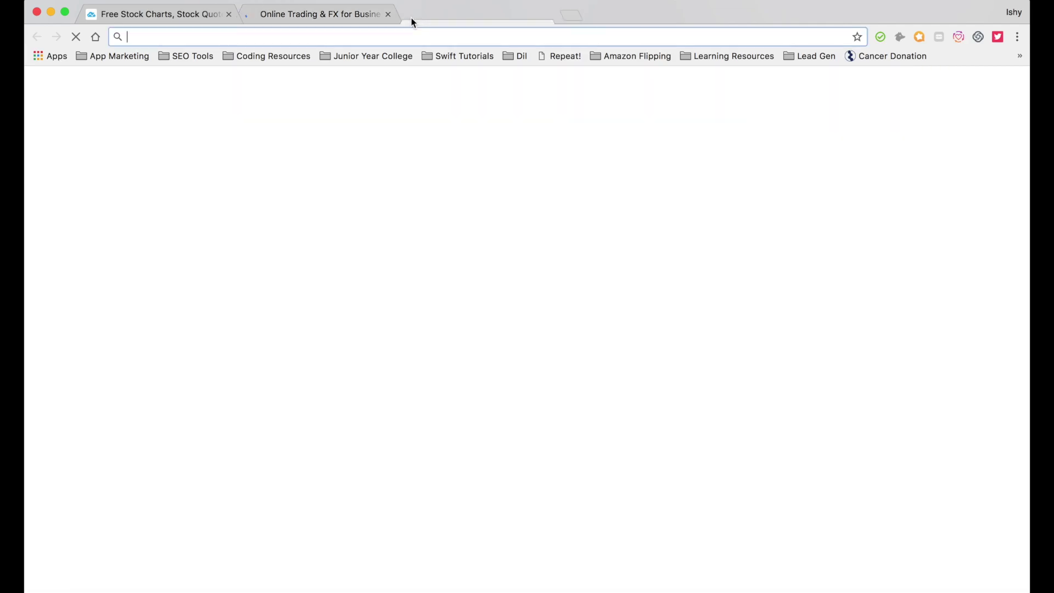
Step: Search Google for 'metatrader 4', then close the Google results and OANDA tabs
click(411, 15)
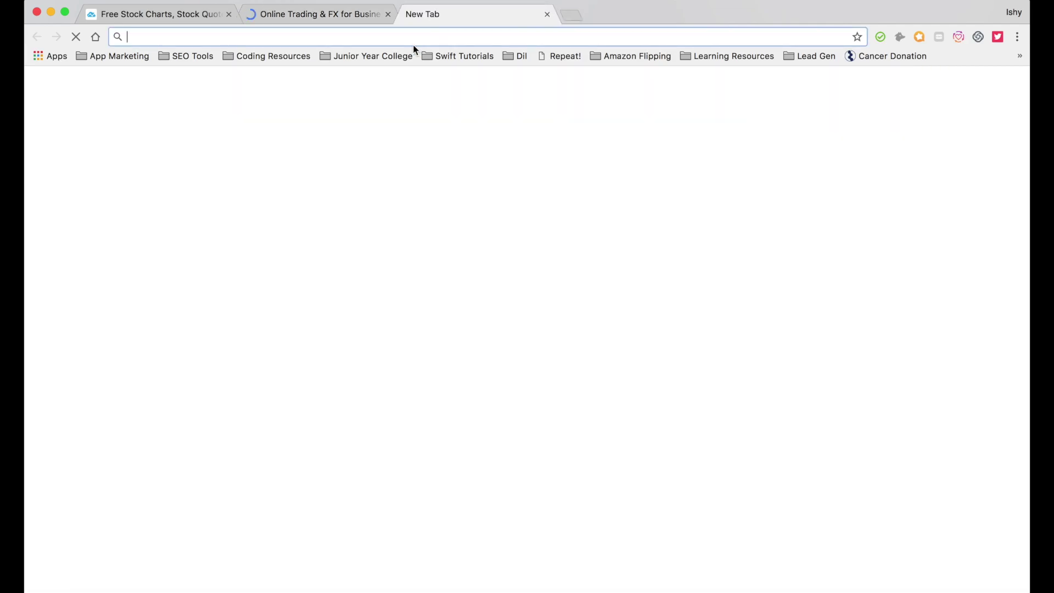
text(metatrader 4)
key(Return)
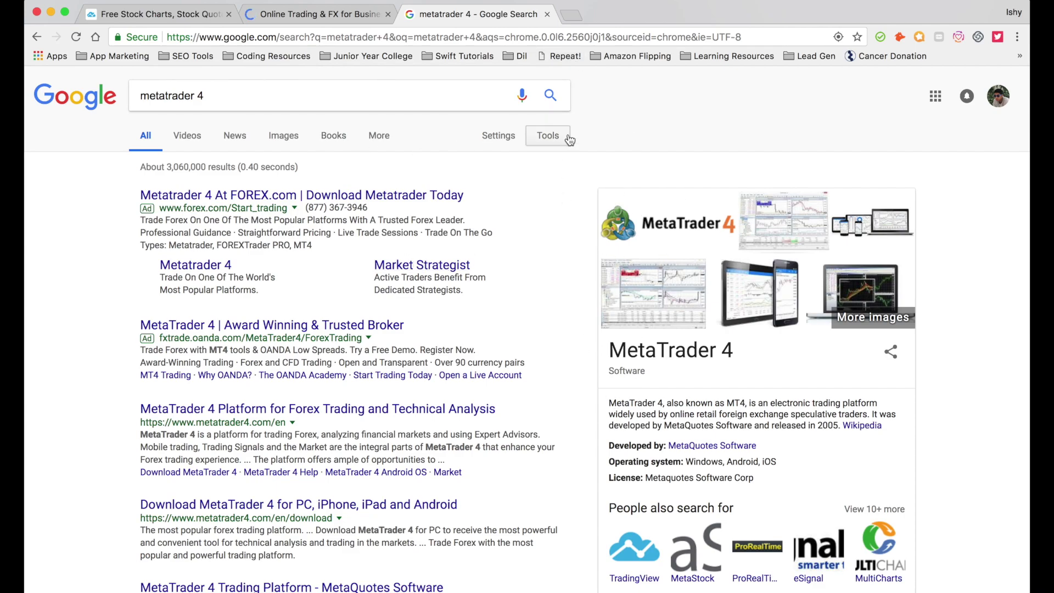
click(548, 15)
click(388, 14)
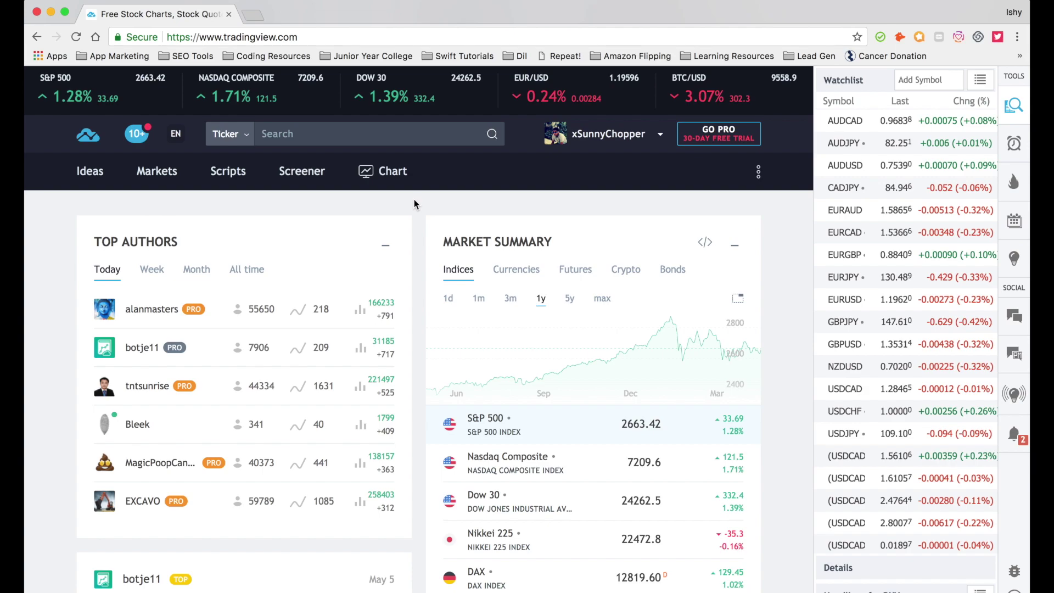
Step: Open the Supply and Demand chart layout and switch its symbol to FXCM's AUDUSD
mouse_move(396, 173)
click(398, 221)
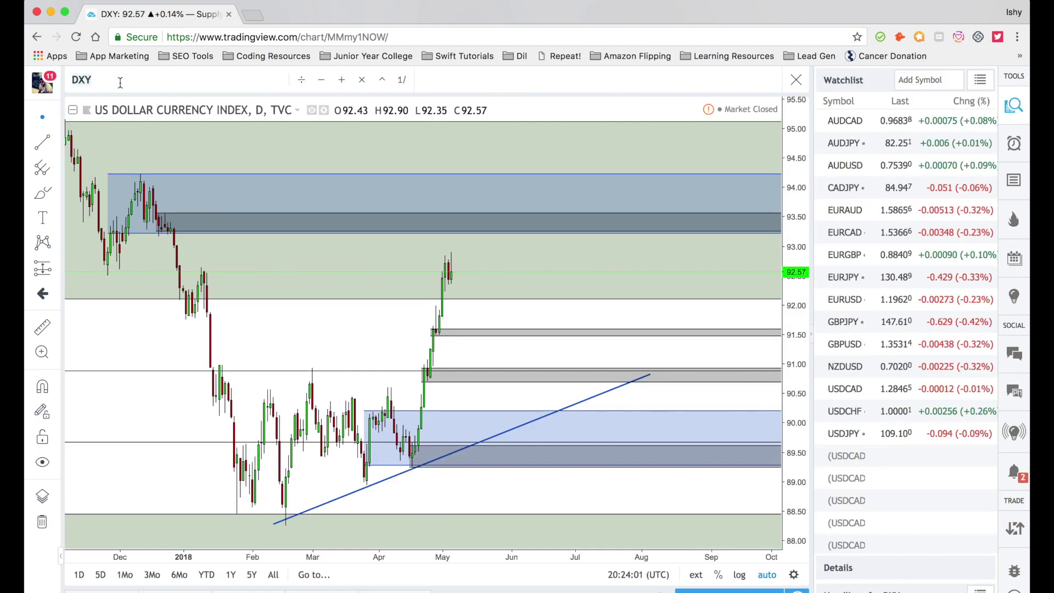
click(120, 81)
text(AUDUSD)
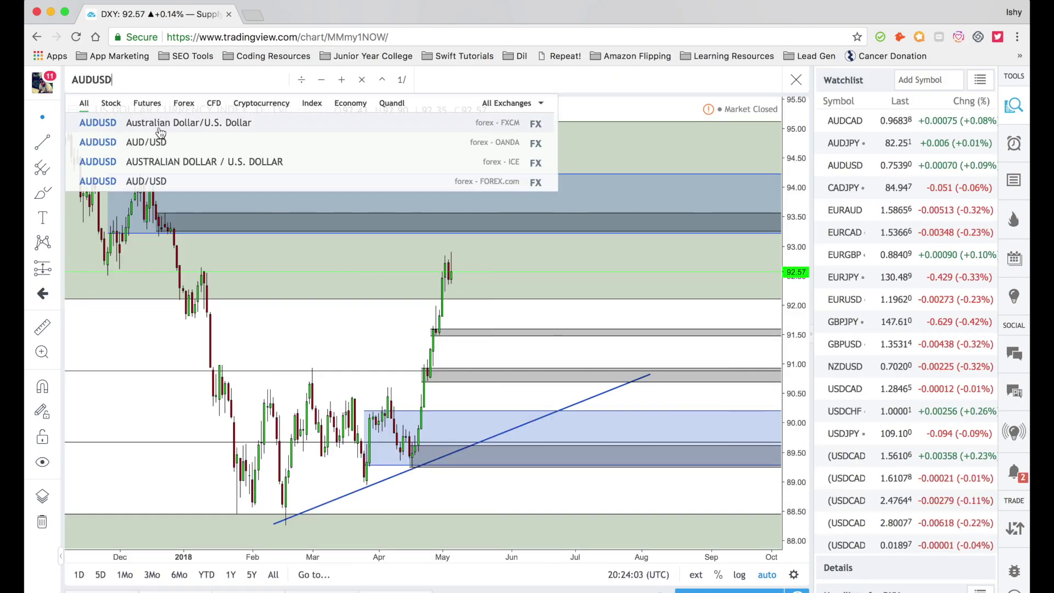
click(160, 134)
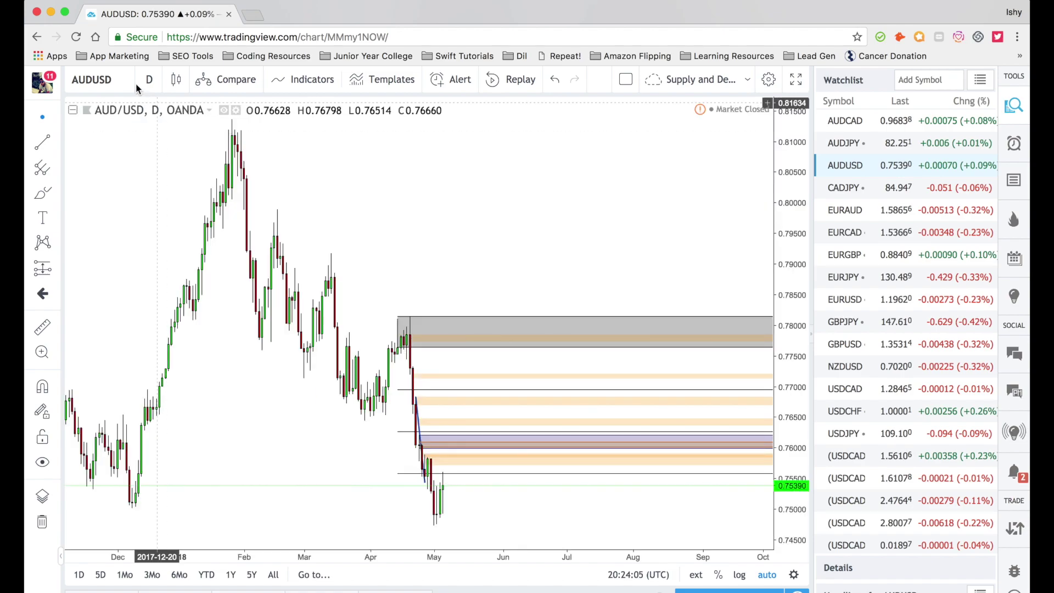
text(AUD)
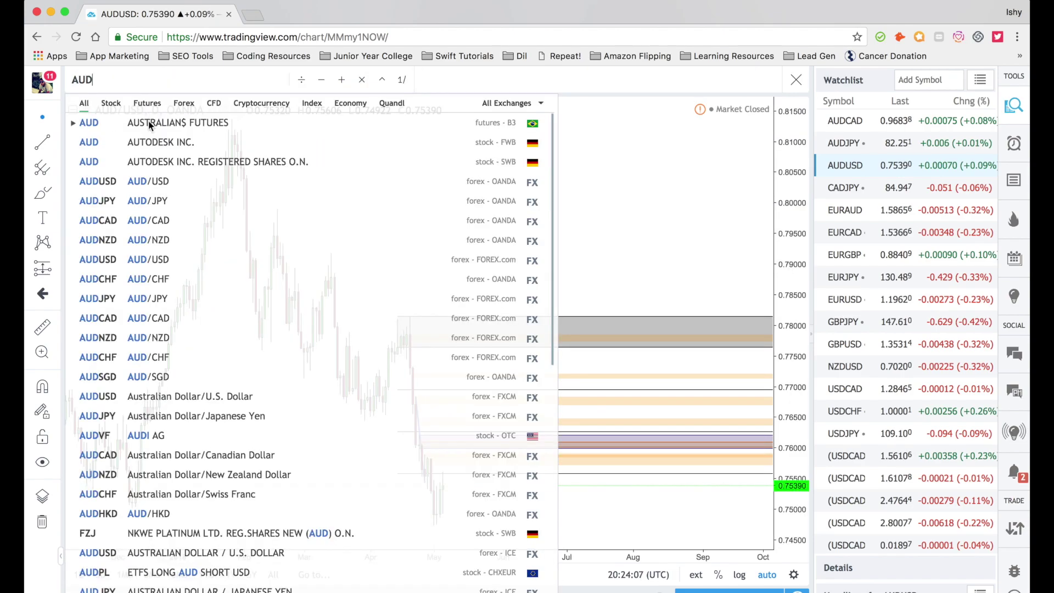
text(USD)
click(167, 127)
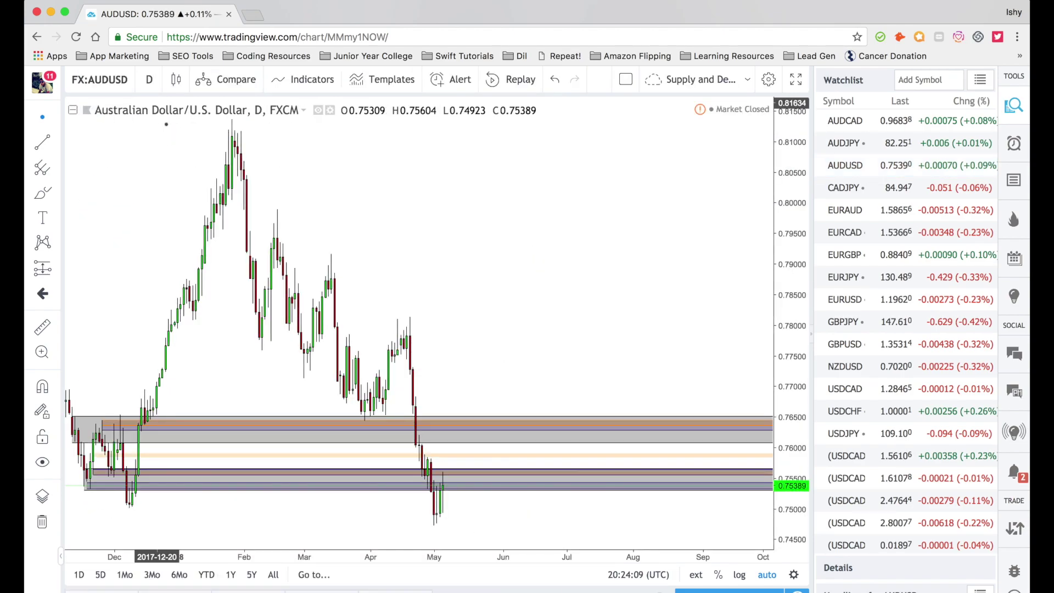
Step: Clear the chart with Remove All Drawing Tools, leaving plain candlesticks
right_click(425, 295)
mouse_move(510, 509)
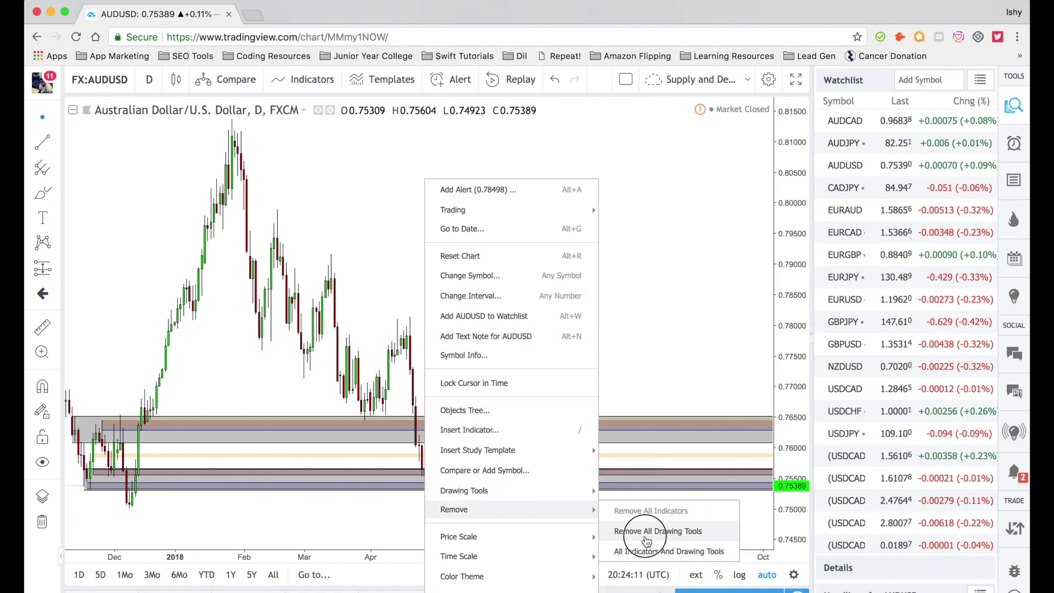
click(657, 531)
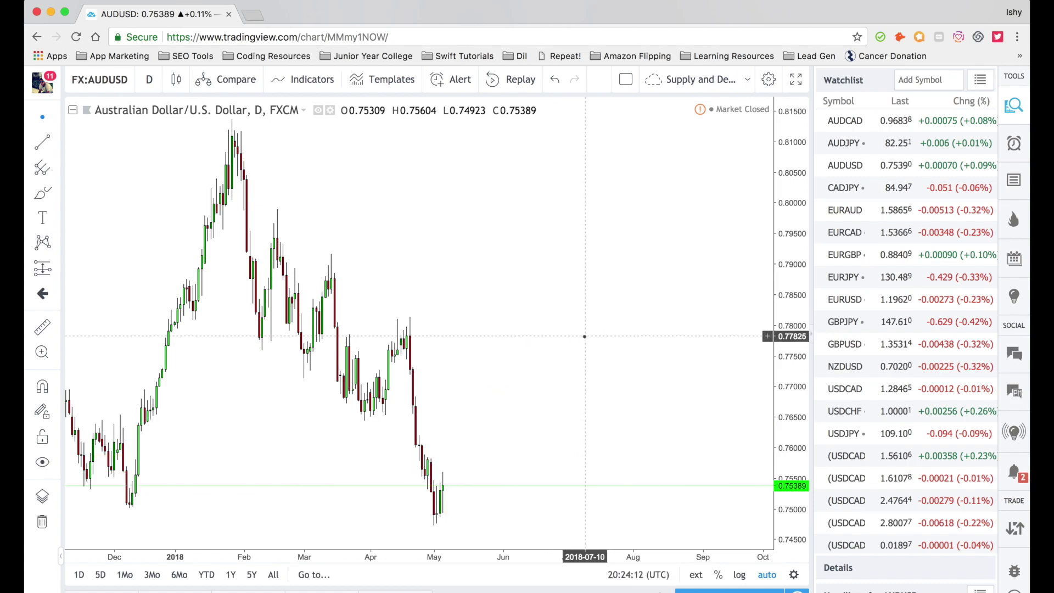
click(148, 81)
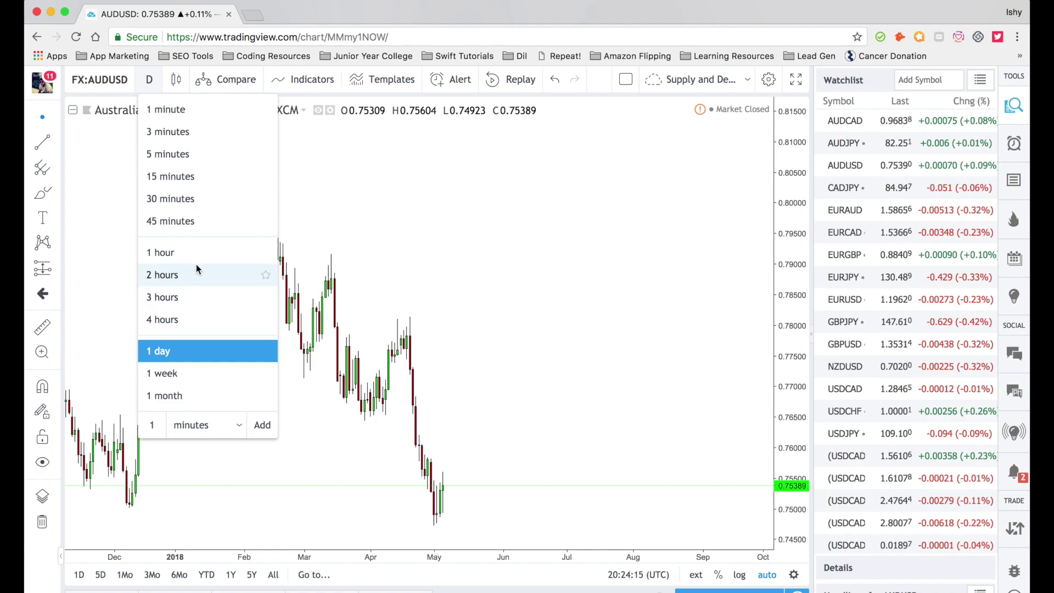
Step: Pick a zone drawing tool and change the AUD/USD chart interval from 4 hours to 15 minutes
click(190, 321)
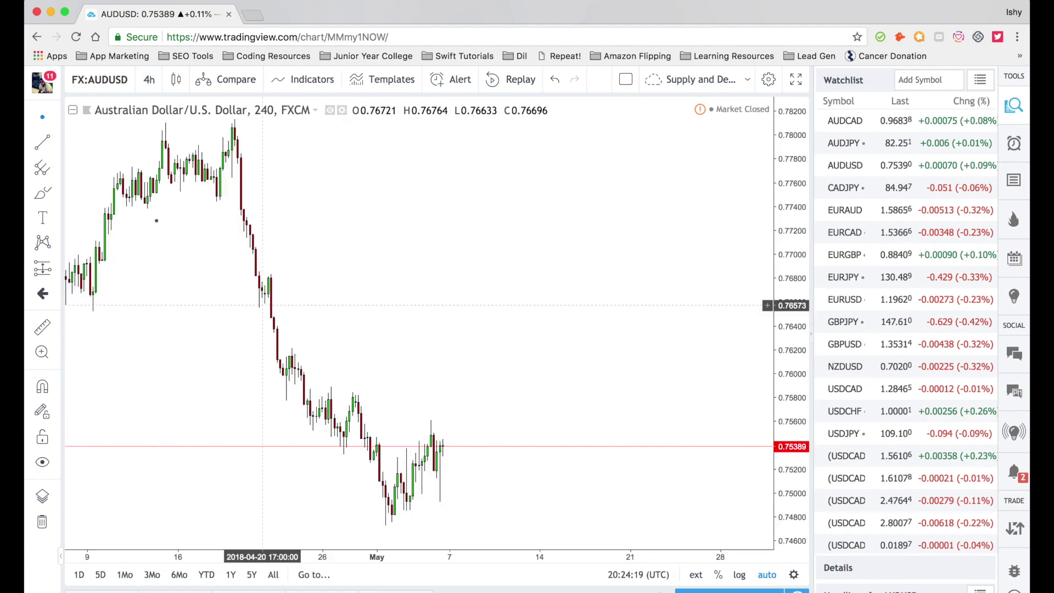
click(51, 171)
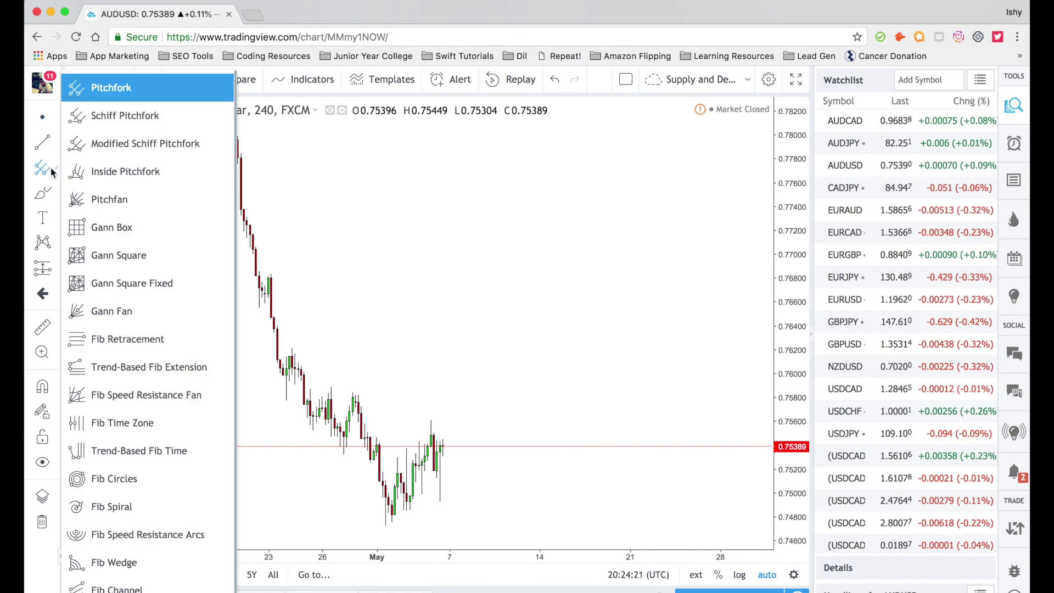
click(131, 338)
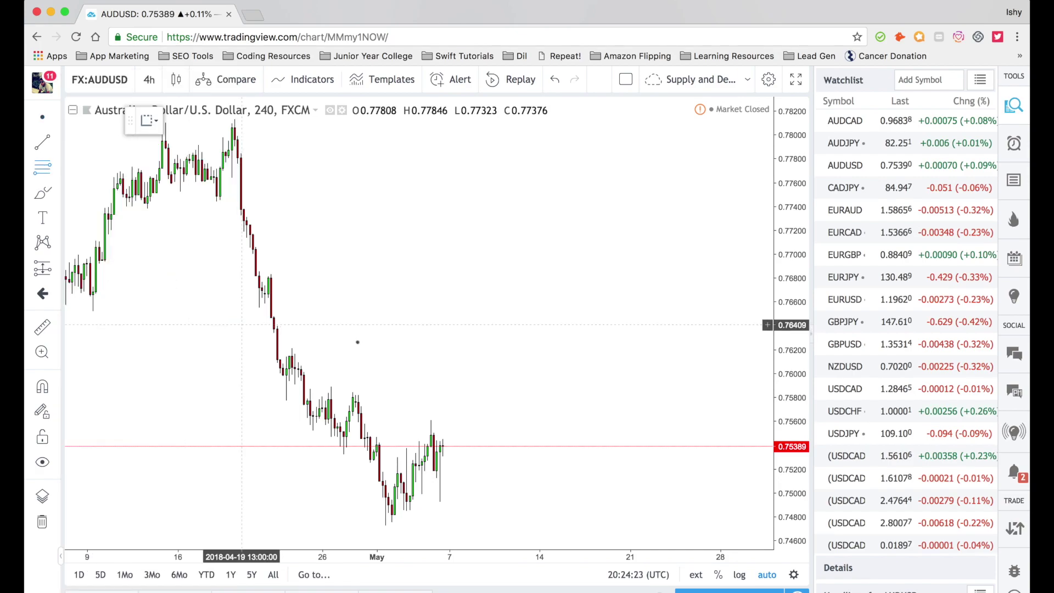
click(149, 79)
click(181, 176)
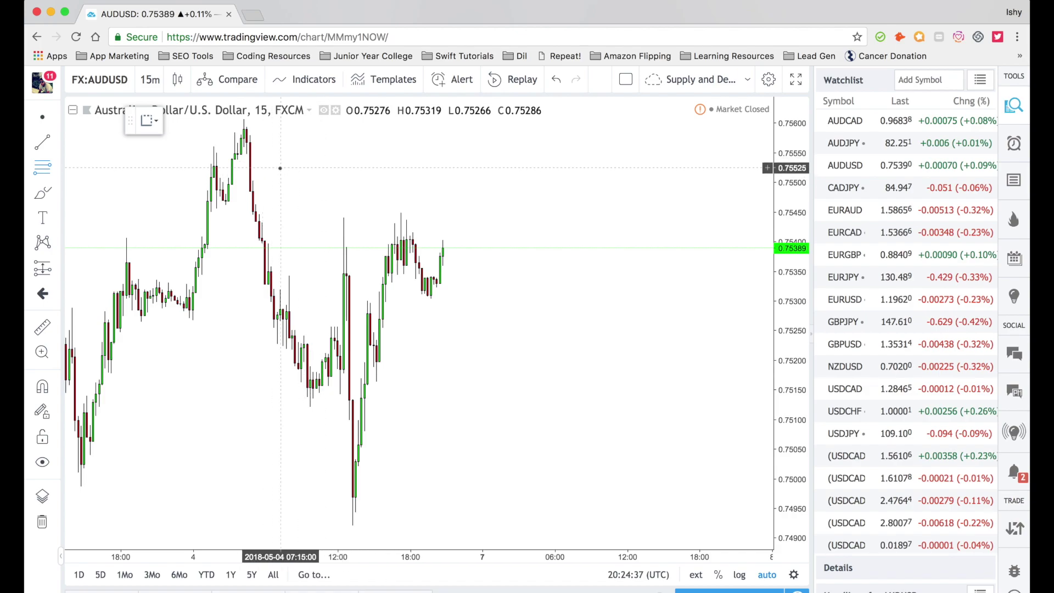
Step: Draw a zone at the 0.7556–0.7560 high, apply the green '15 Minute' template, and add another at 0.7516–0.7522
mouse_move(241, 142)
mouse_down()
mouse_move(324, 129)
mouse_move(317, 108)
mouse_move(316, 120)
mouse_up()
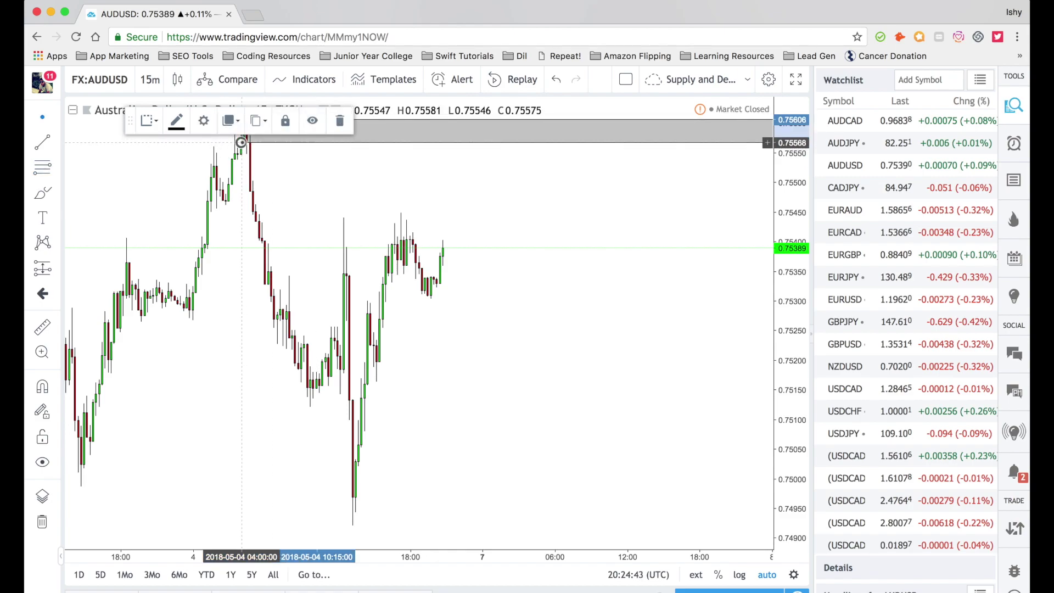
click(148, 120)
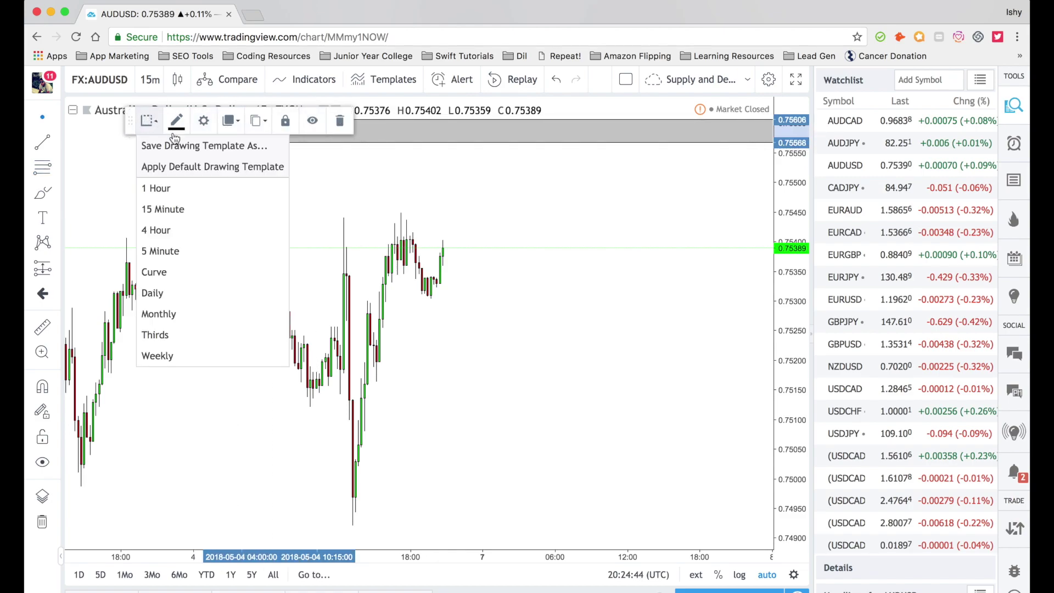
click(169, 208)
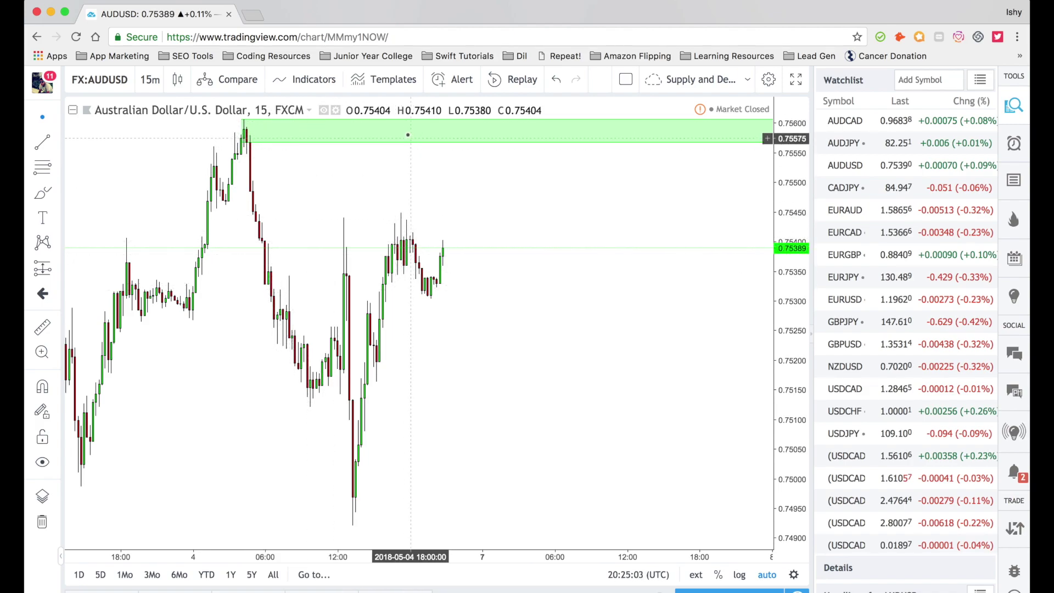
click(387, 140)
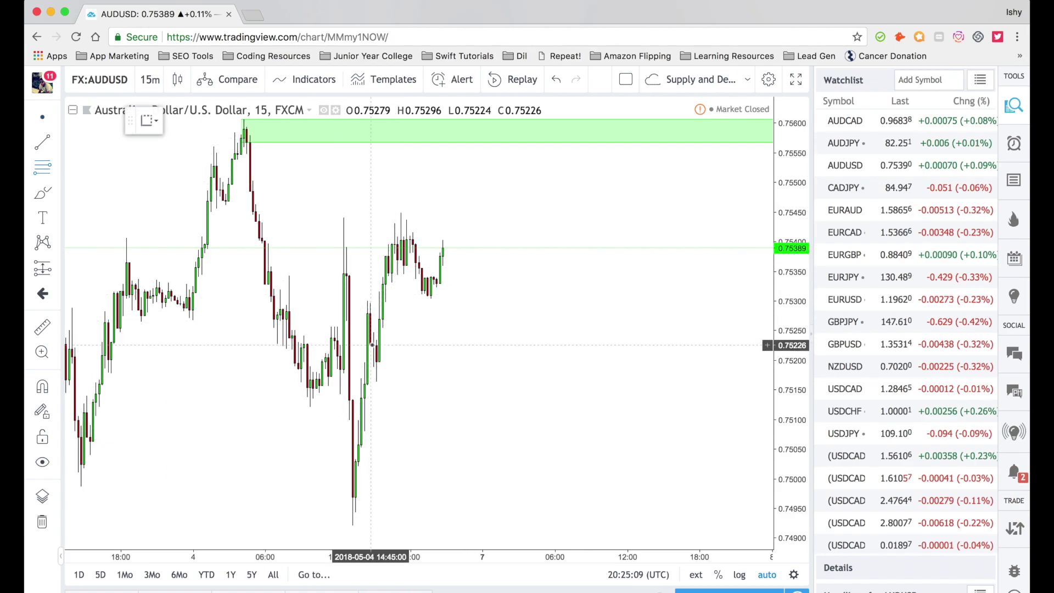
drag(371, 343, 394, 383)
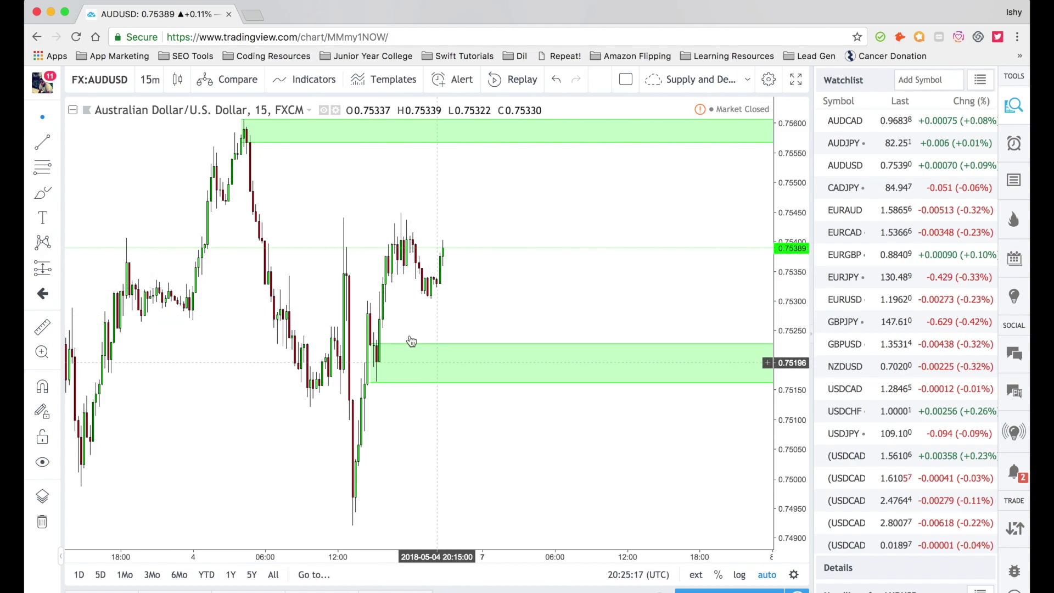
Step: Draw a green rectangle over the lowest low at 0.7492–0.7505, then pan back to May 2–3 candles
click(44, 170)
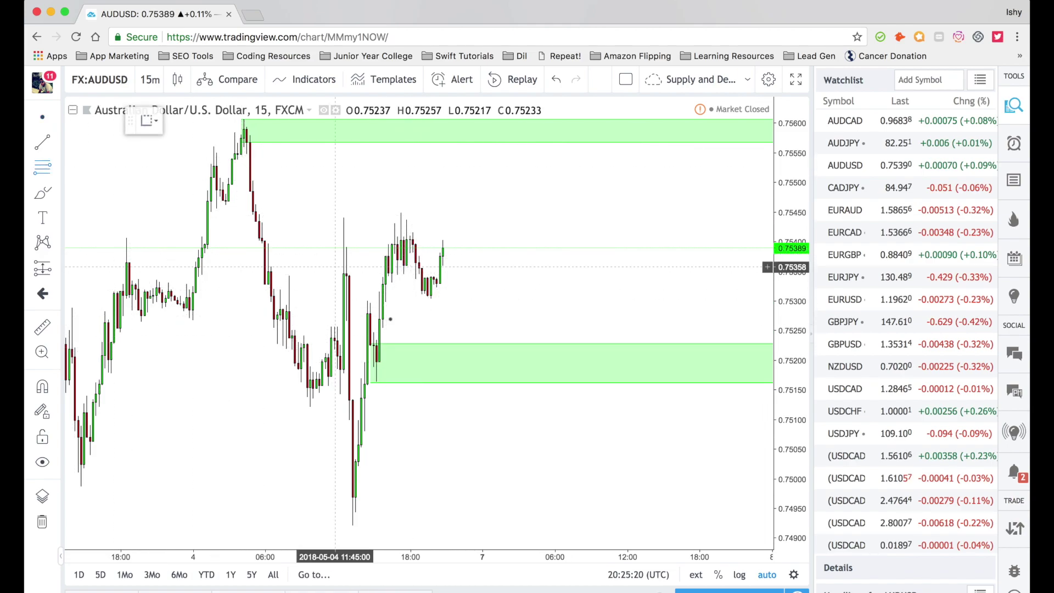
click(349, 445)
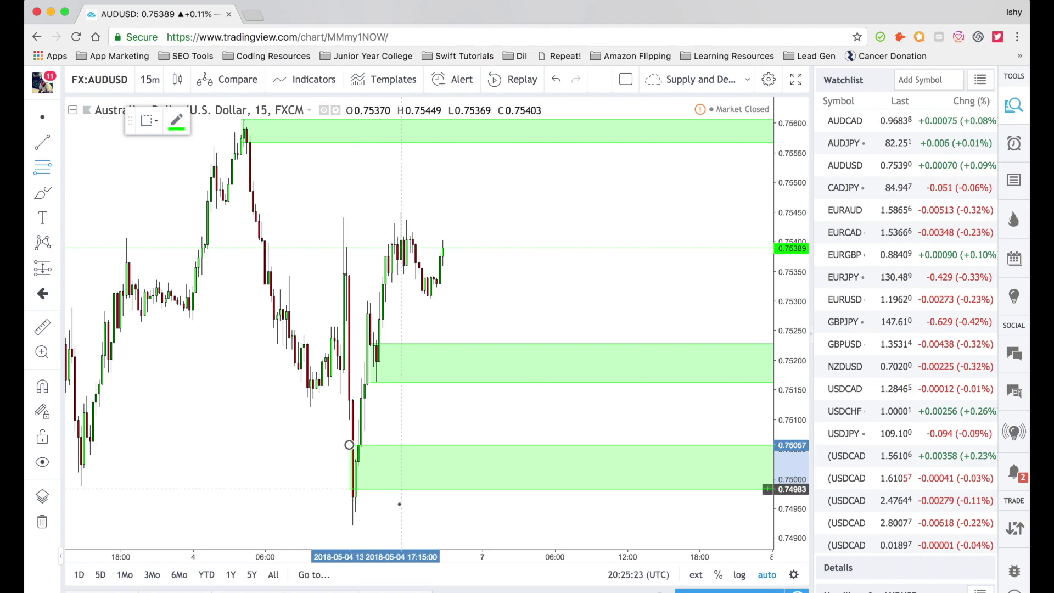
click(394, 527)
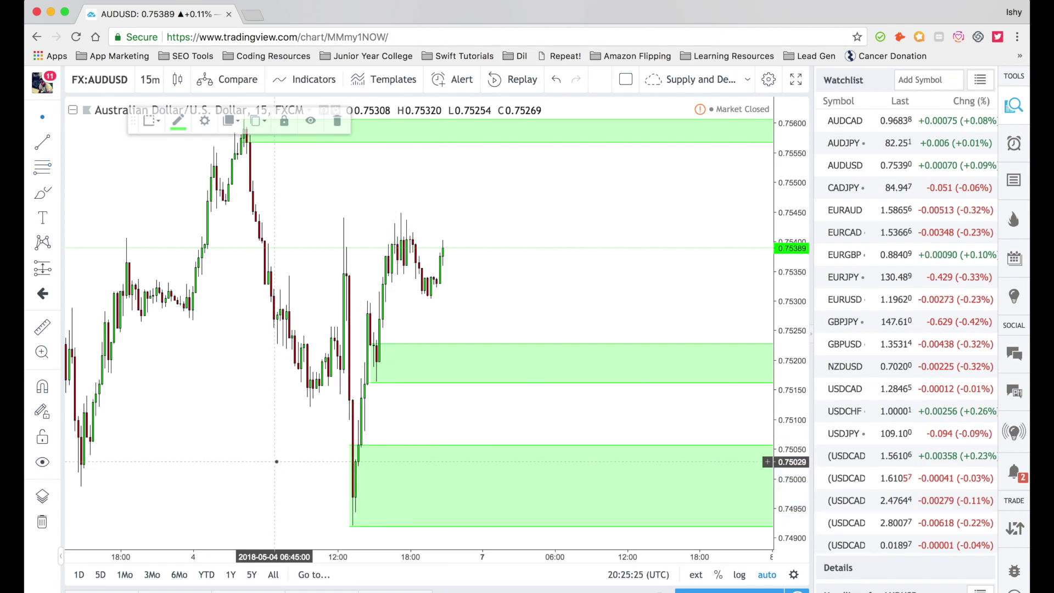
click(340, 472)
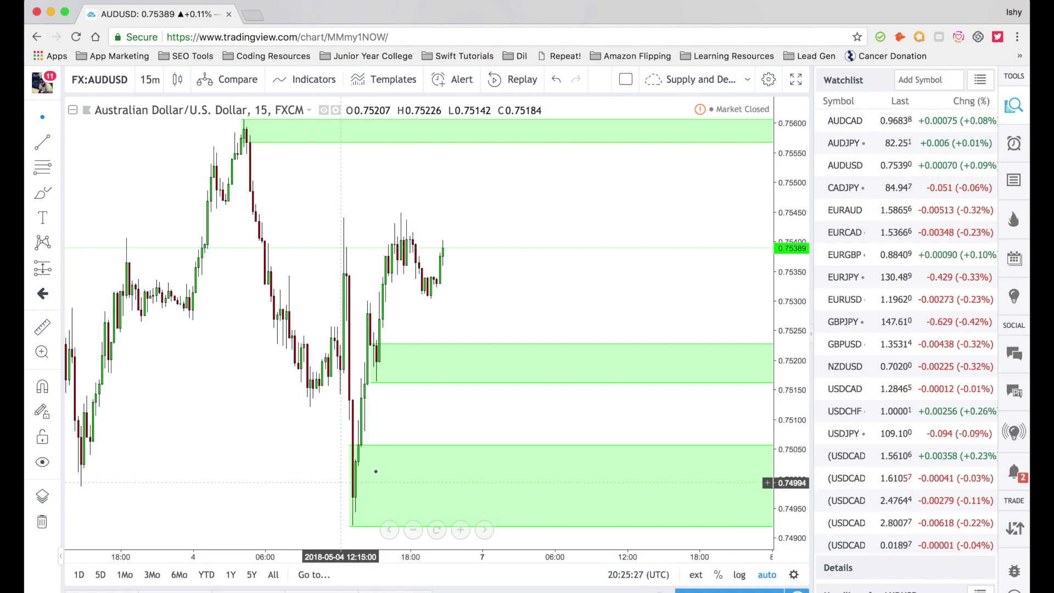
drag(283, 429, 343, 430)
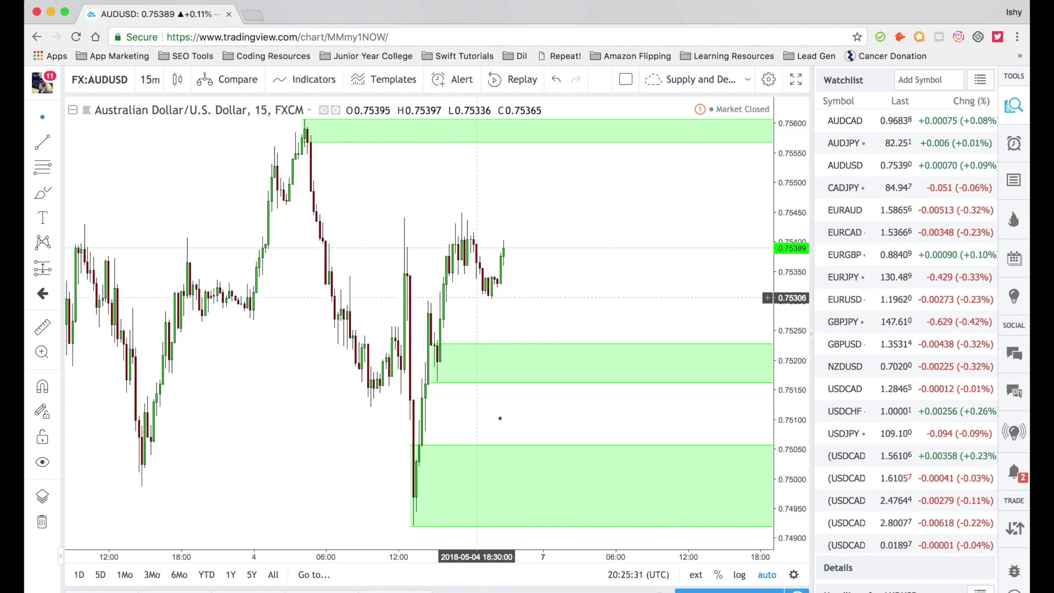
drag(127, 426, 487, 403)
Step: Draw a green rectangle at the May 3 low near 0.7494–0.7501, then pan forward to later bars
click(42, 166)
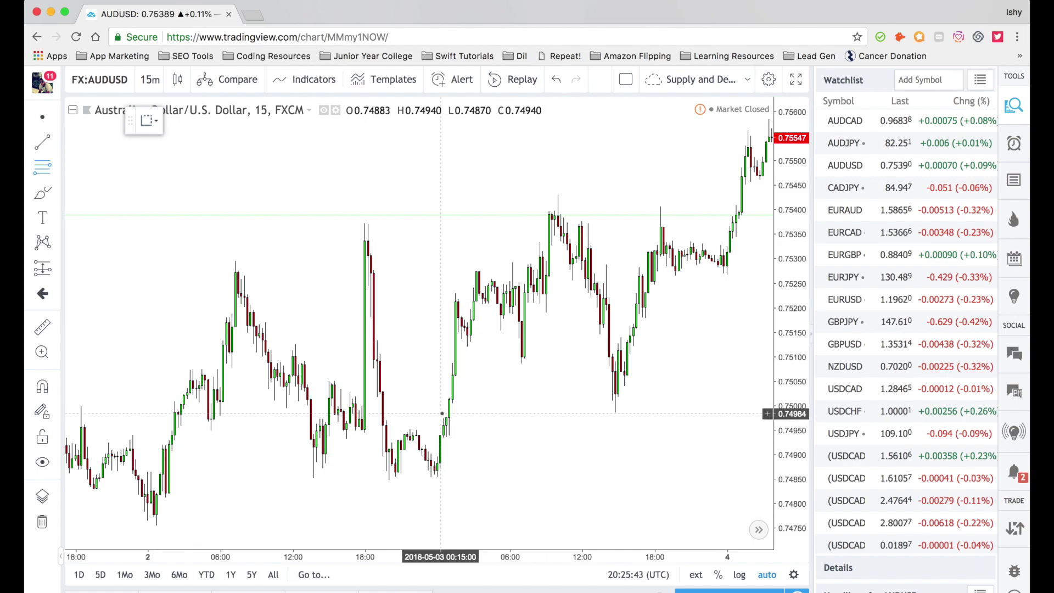
drag(443, 398, 467, 435)
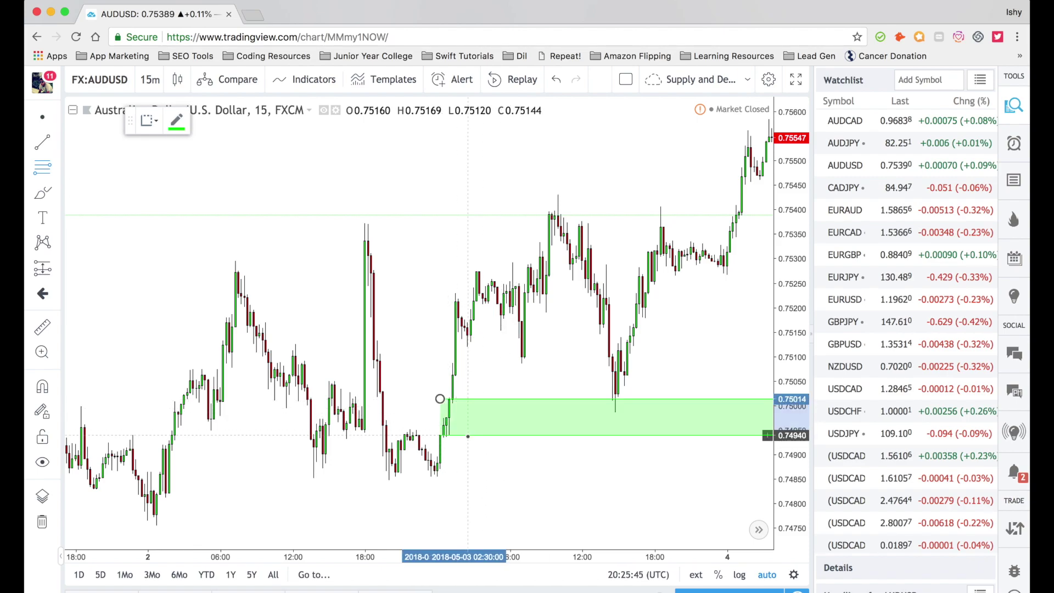
click(443, 388)
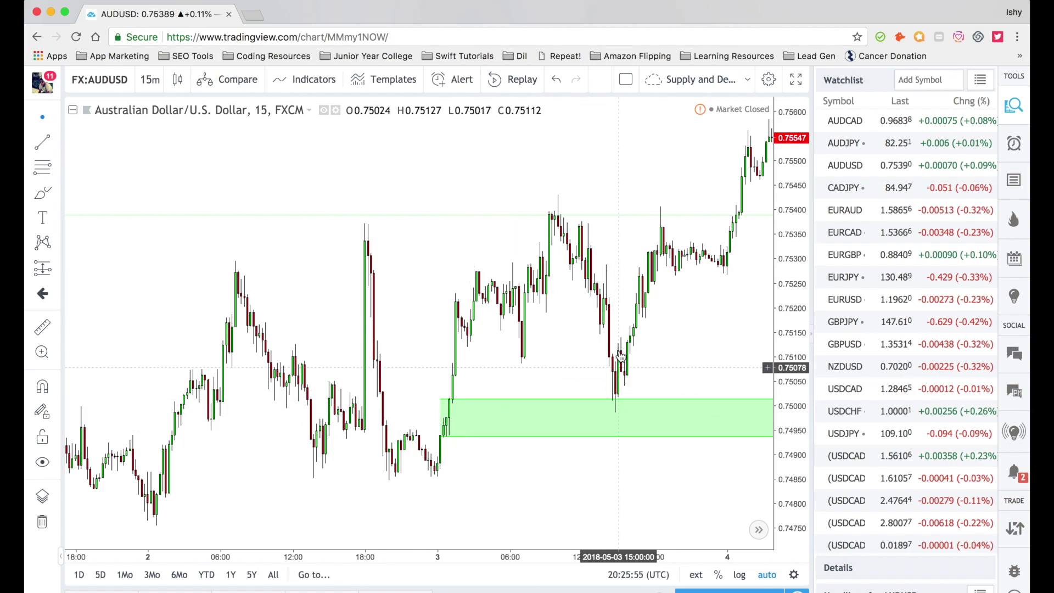
click(618, 414)
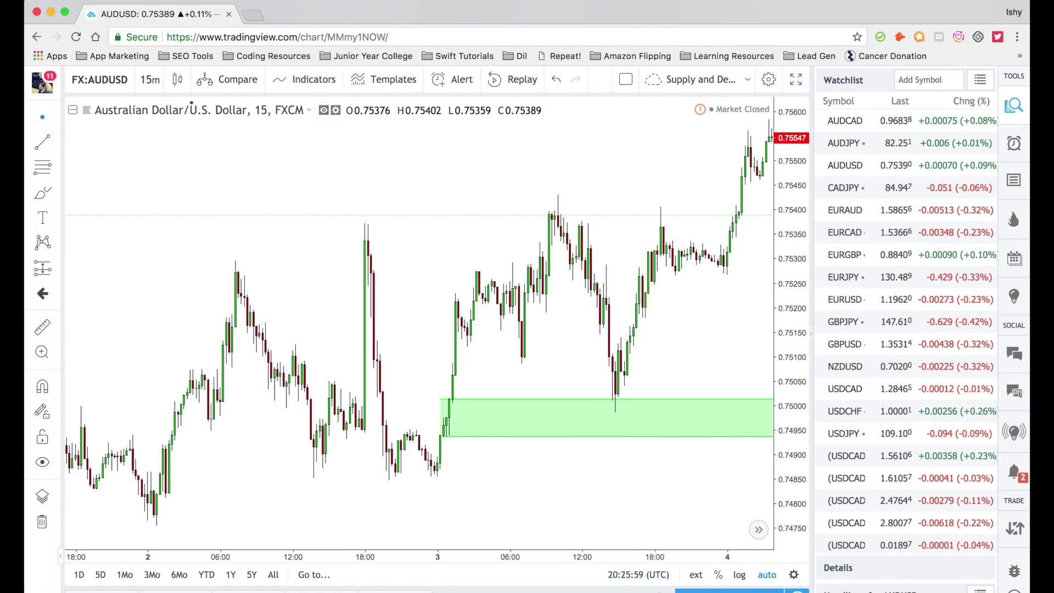
drag(411, 172, 346, 174)
click(48, 170)
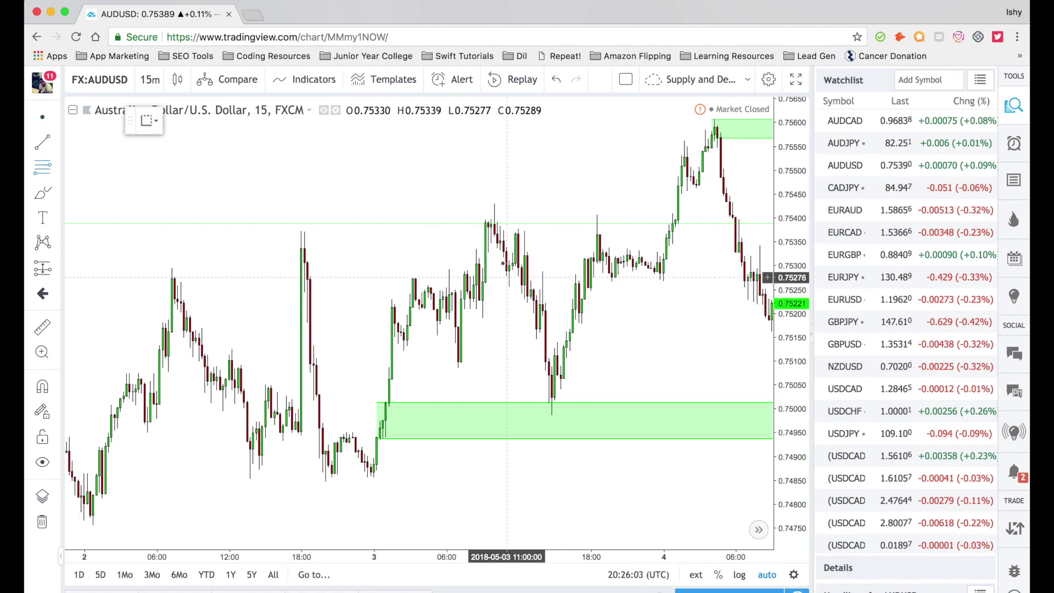